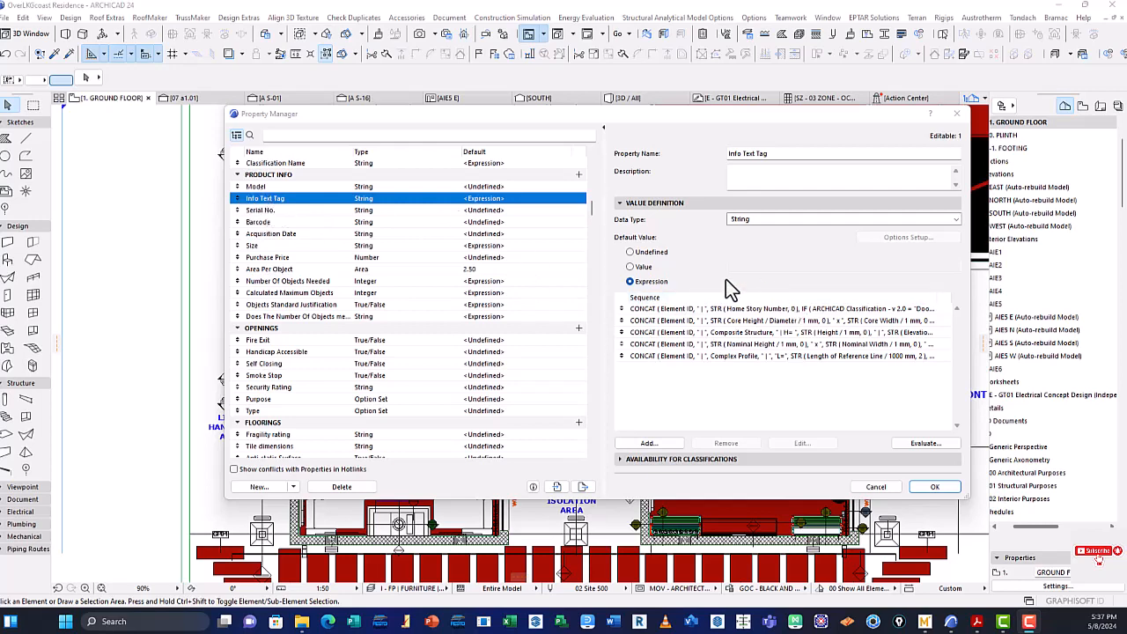
# Examine the first default-value expression of the Info Text Tag property, including its Home Story Number parameter, and close the Property Manager.
pyautogui.click(740, 310)
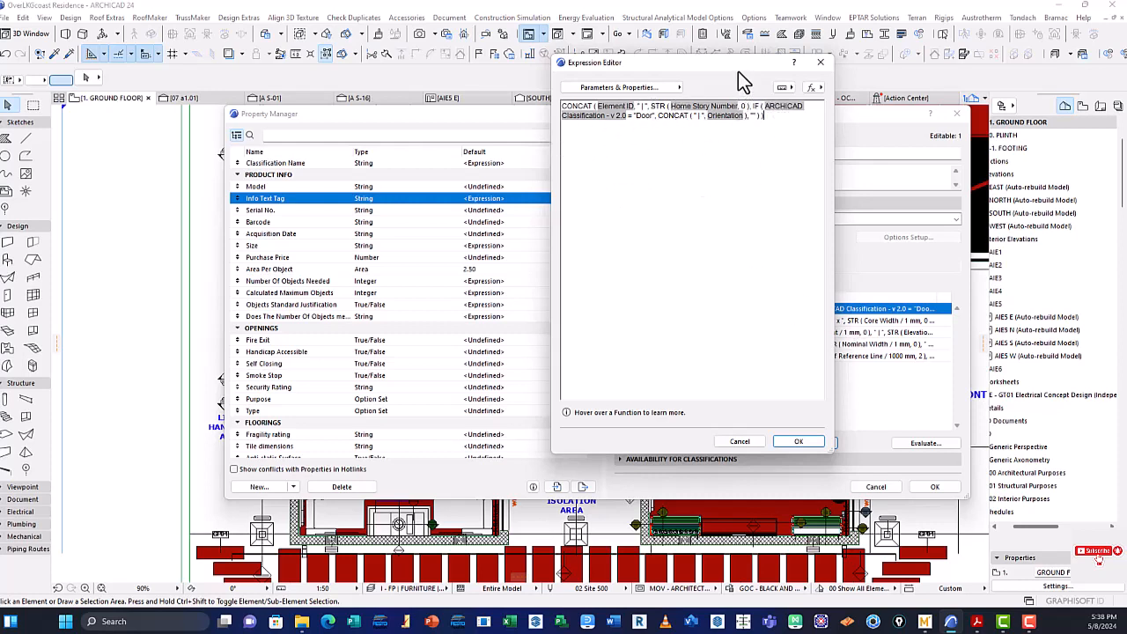
pyautogui.moveTo(738, 71); pyautogui.dragTo(520, 127)
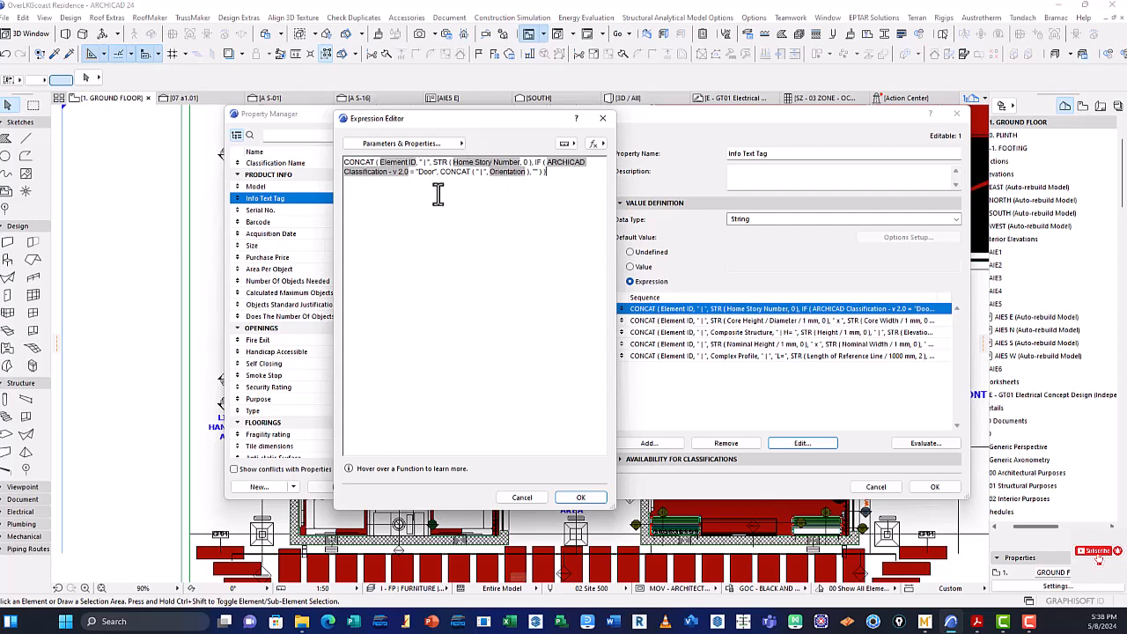
pyautogui.click(581, 497)
pyautogui.moveTo(722, 123); pyautogui.dragTo(797, 440)
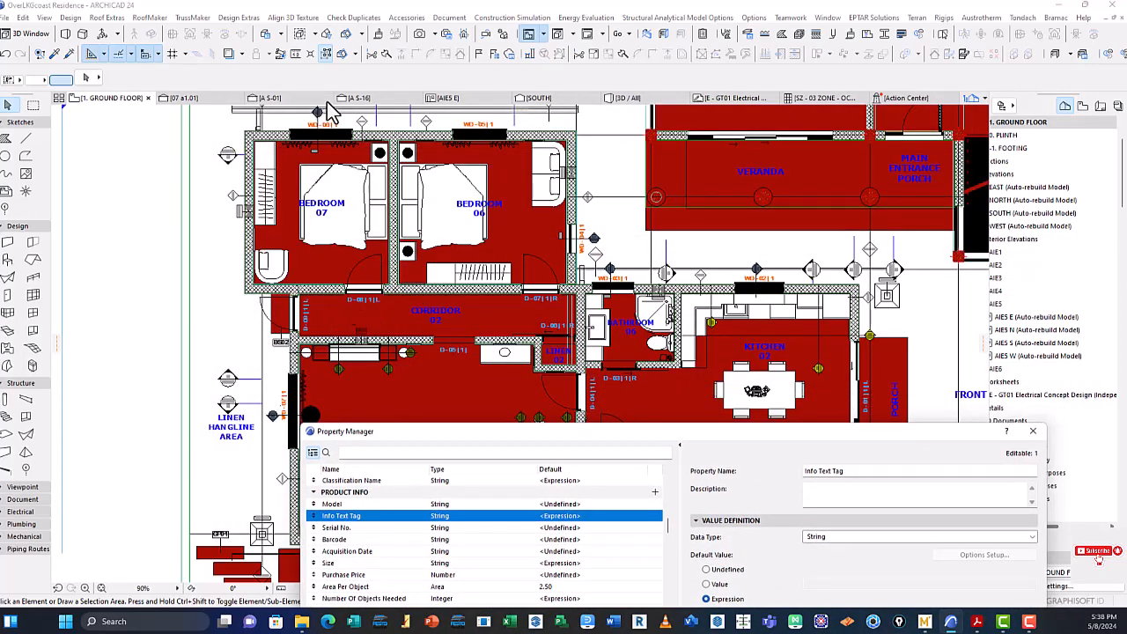
pyautogui.moveTo(661, 445); pyautogui.dragTo(591, 131)
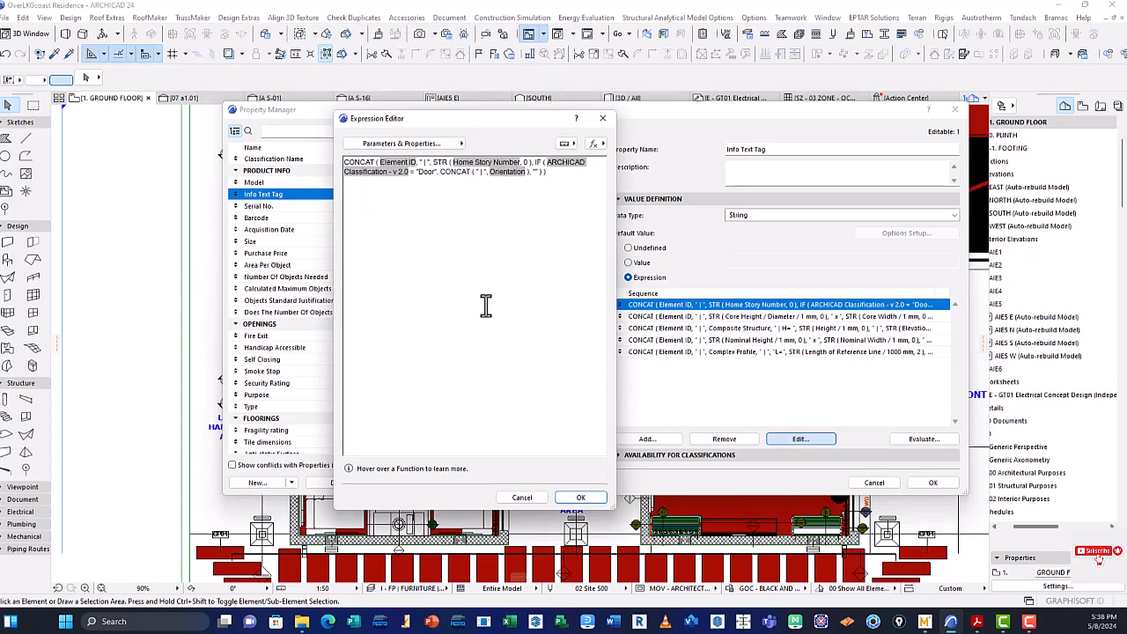
pyautogui.doubleClick(494, 164)
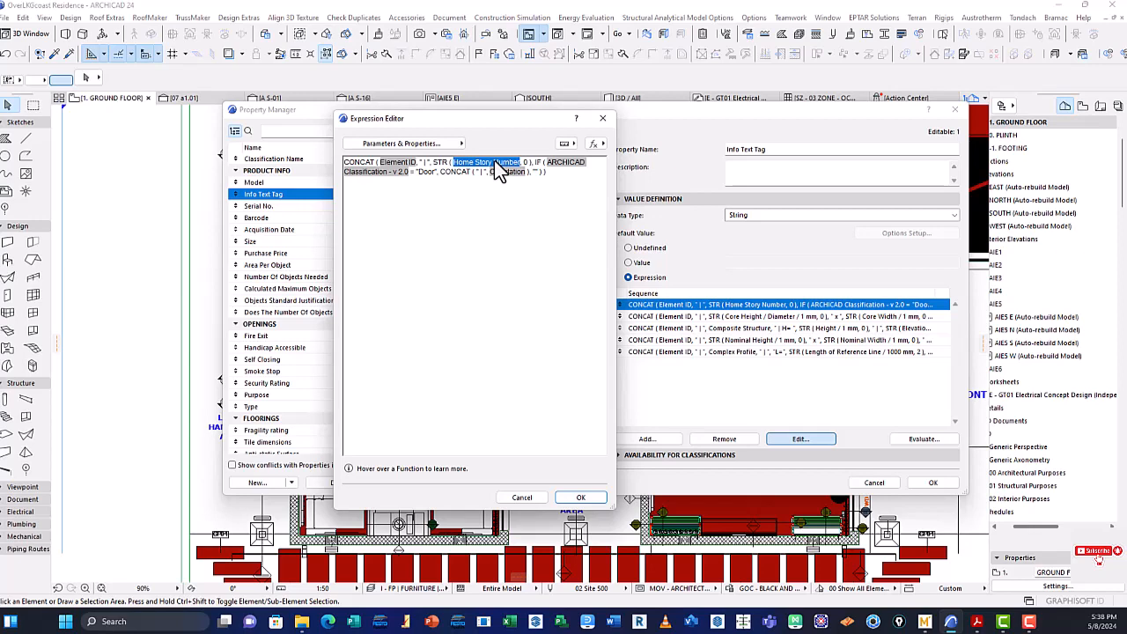
pyautogui.click(580, 497)
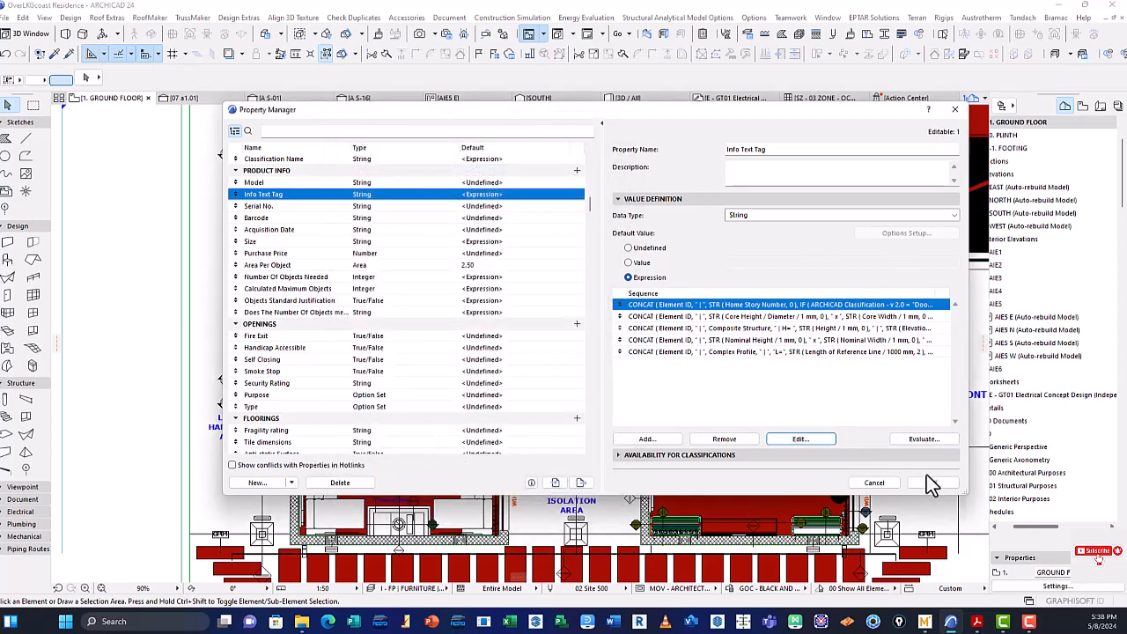
pyautogui.click(933, 483)
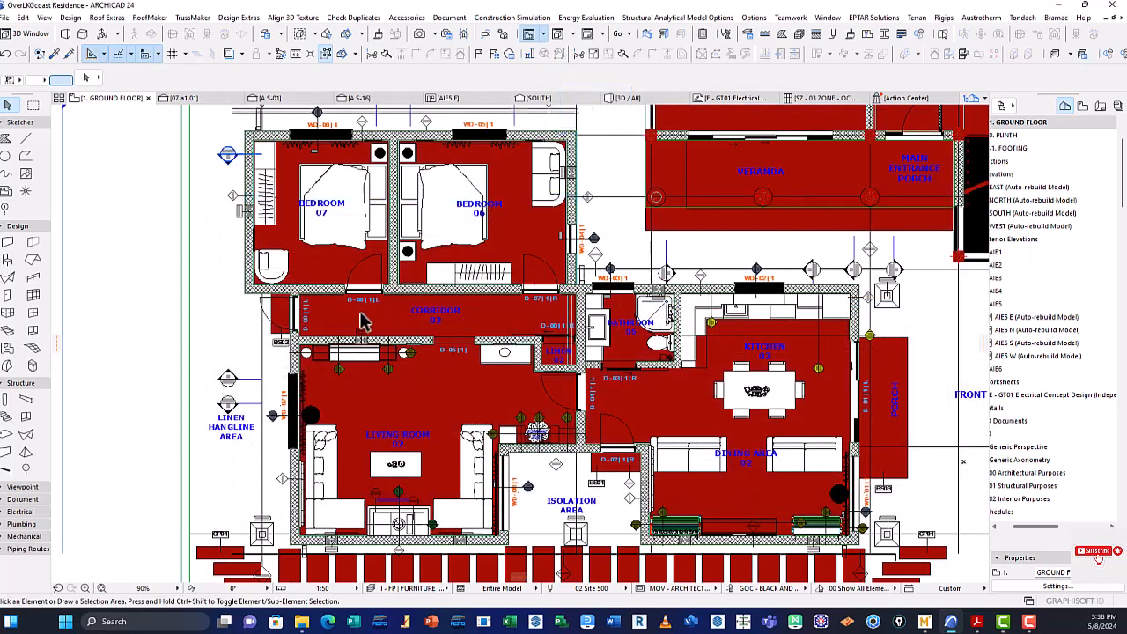
# Examine the door and window tags around the corridor, bedrooms and living areas on the ground floor plan.
pyautogui.scroll(5, 365, 322)
pyautogui.scroll(-2, 373, 302)
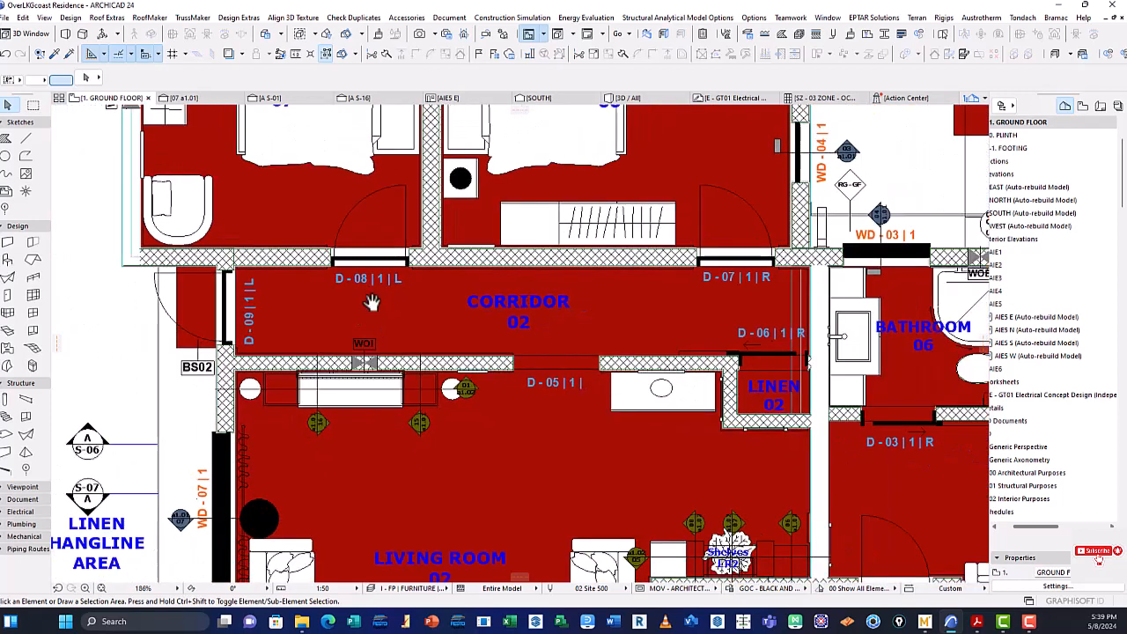
pyautogui.moveTo(372, 302); pyautogui.dragTo(404, 343, button='middle')
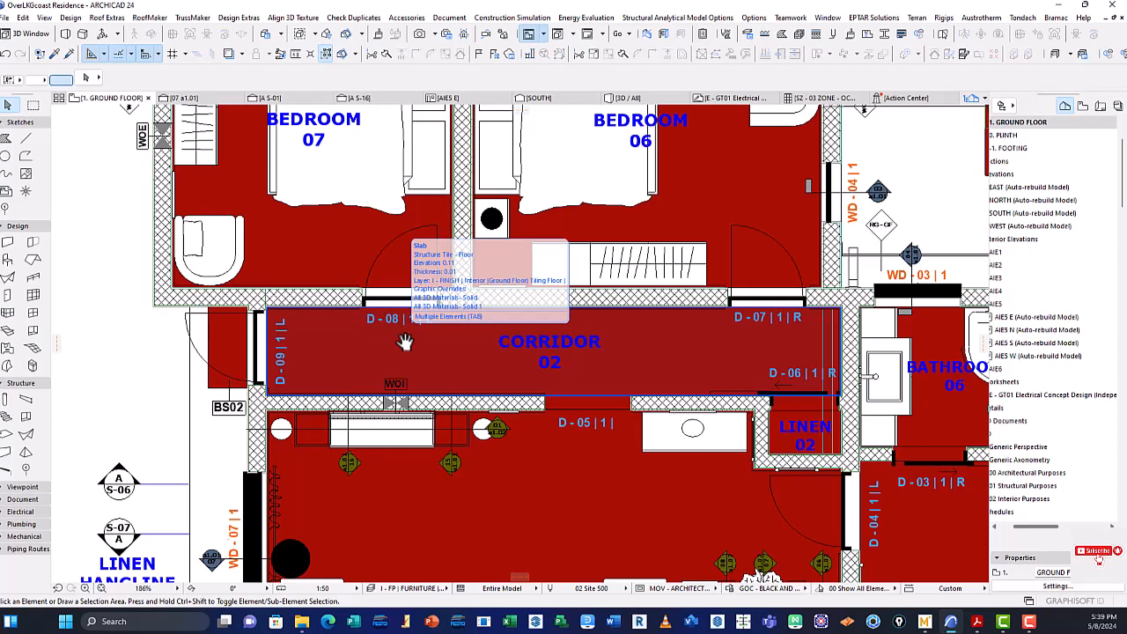
pyautogui.scroll(-4, 404, 342)
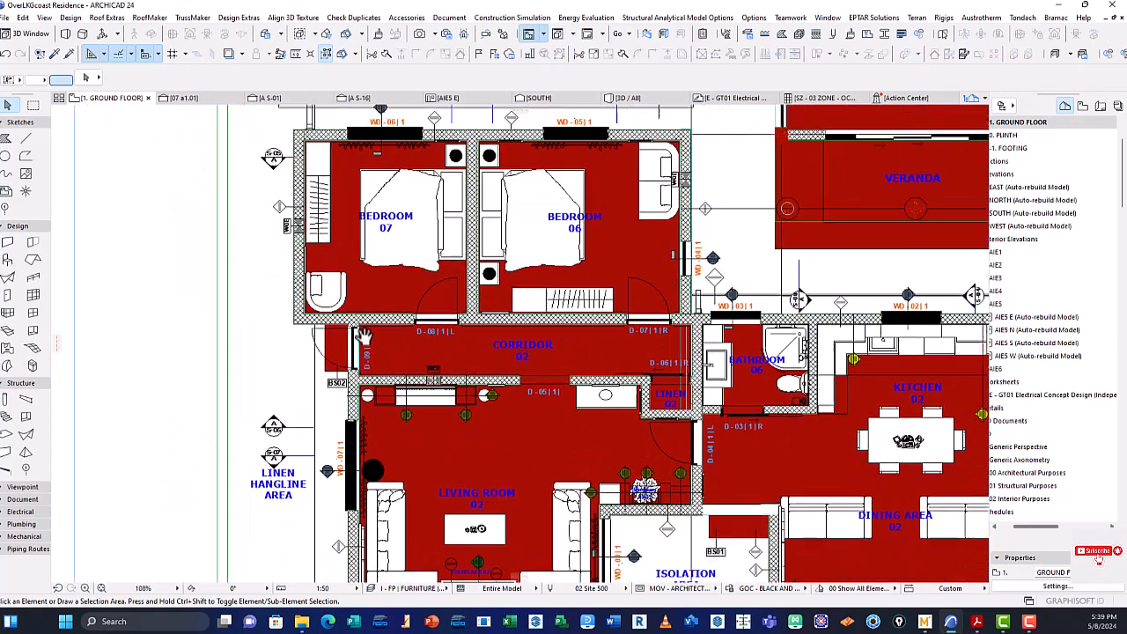
pyautogui.moveTo(363, 337); pyautogui.dragTo(339, 386, button='middle')
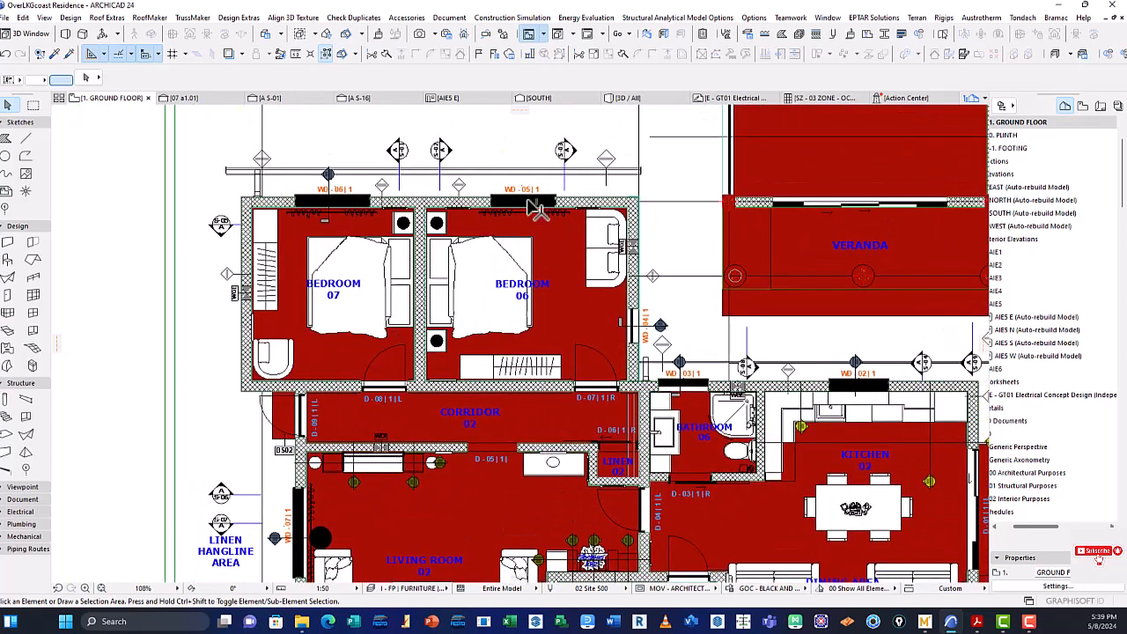
pyautogui.moveTo(513, 192); pyautogui.dragTo(493, 221, button='middle')
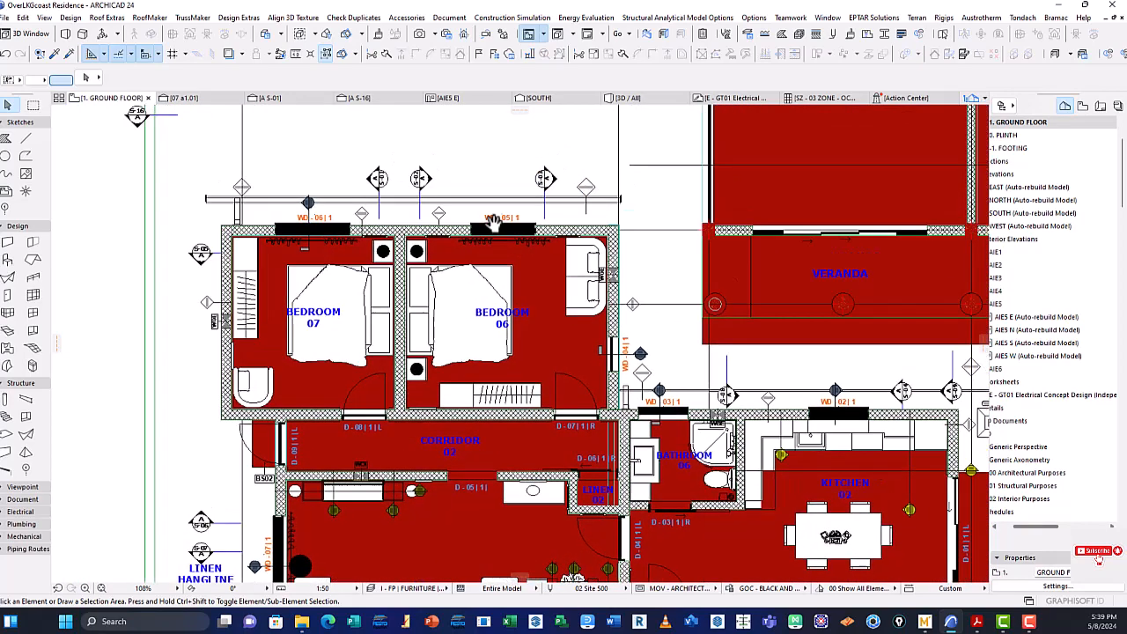
pyautogui.scroll(-2, 493, 220)
pyautogui.scroll(-2, 500, 259)
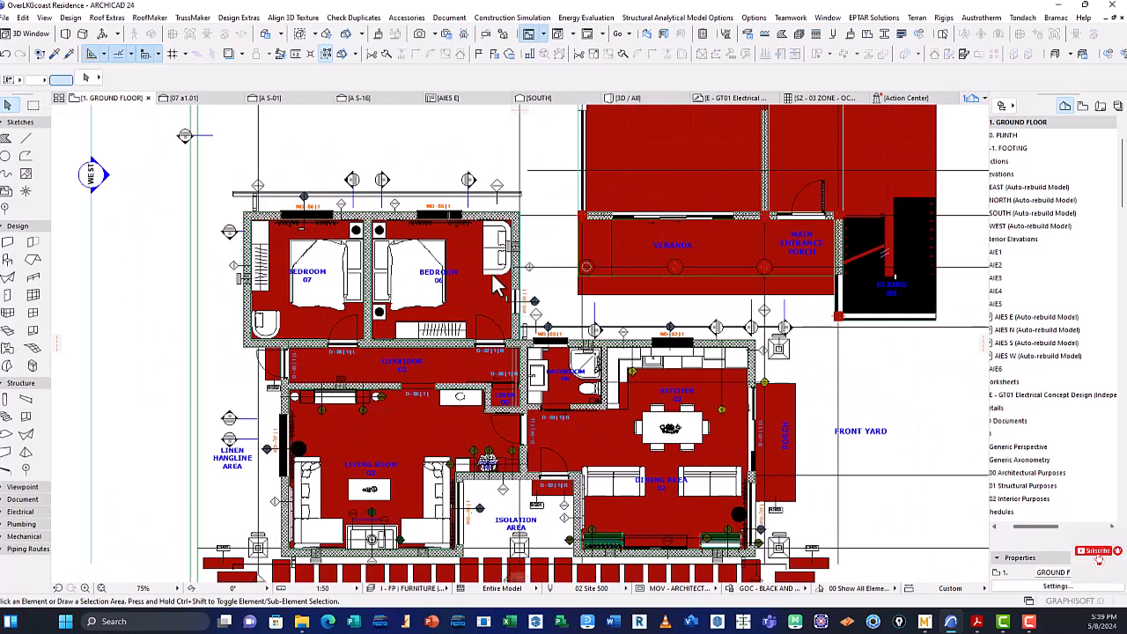
pyautogui.moveTo(847, 403); pyautogui.dragTo(846, 351, button='middle')
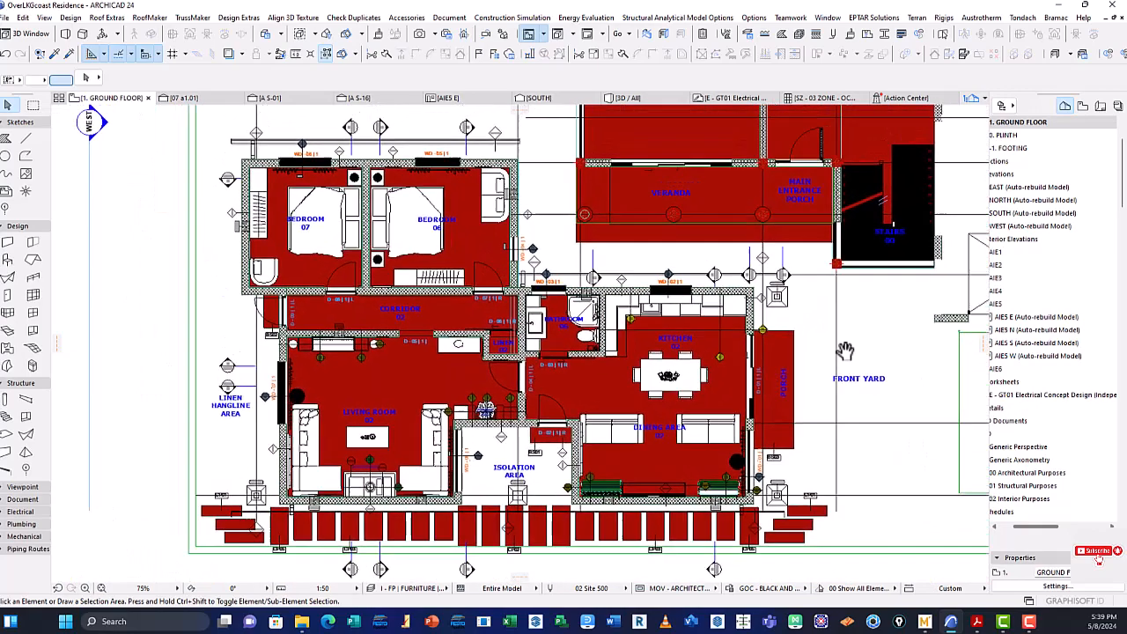
# Open the SZ - 03 Zone Occupancy Schedule from the project's element schedules.
pyautogui.moveTo(1053, 528); pyautogui.dragTo(1021, 529)
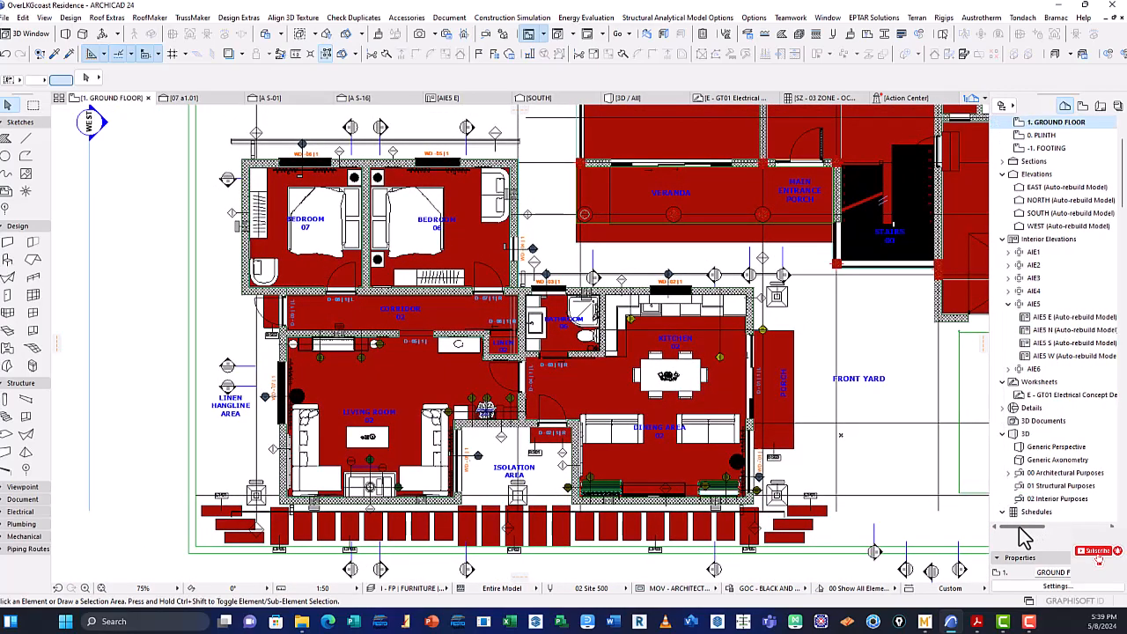
pyautogui.scroll(-8, 1047, 269)
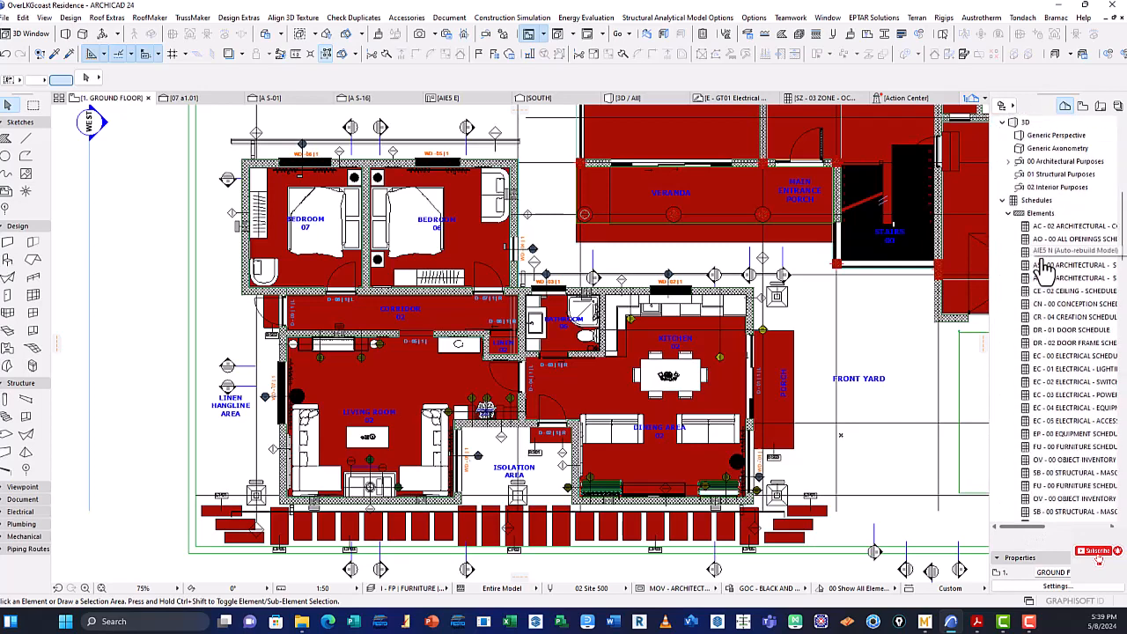
pyautogui.scroll(-15, 1045, 268)
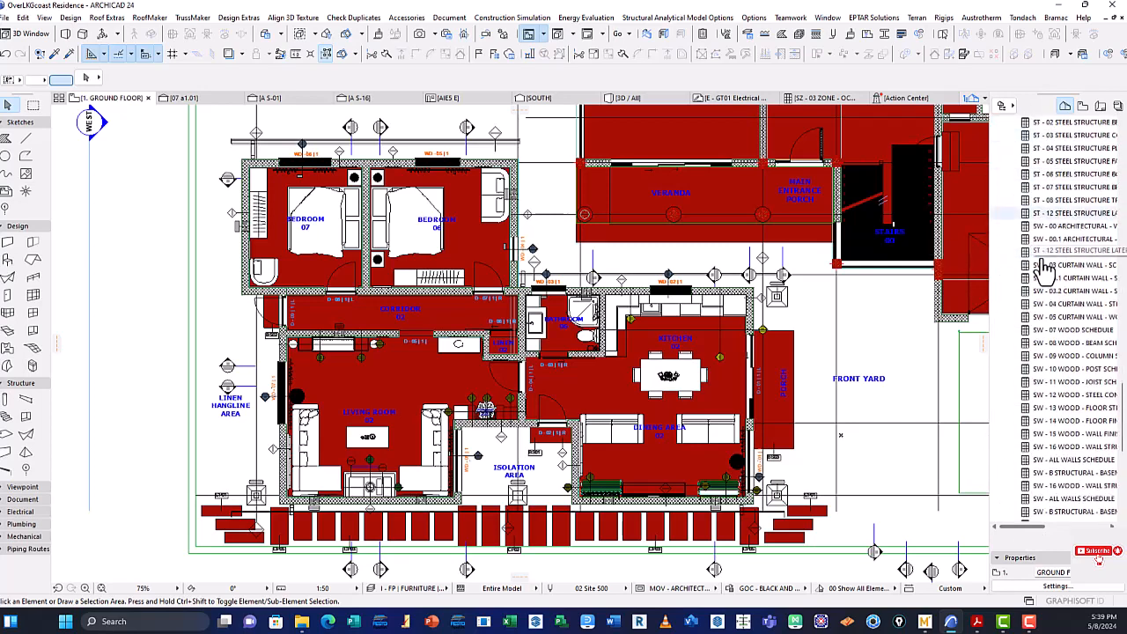
pyautogui.scroll(-10, 1045, 268)
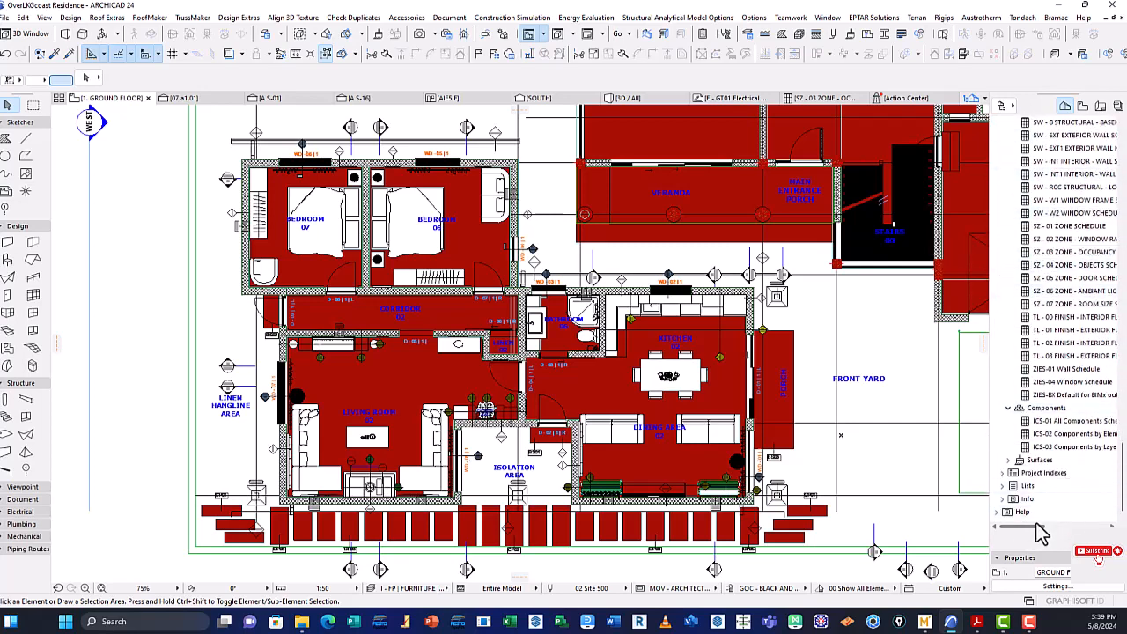
pyautogui.moveTo(1038, 527); pyautogui.dragTo(1088, 529)
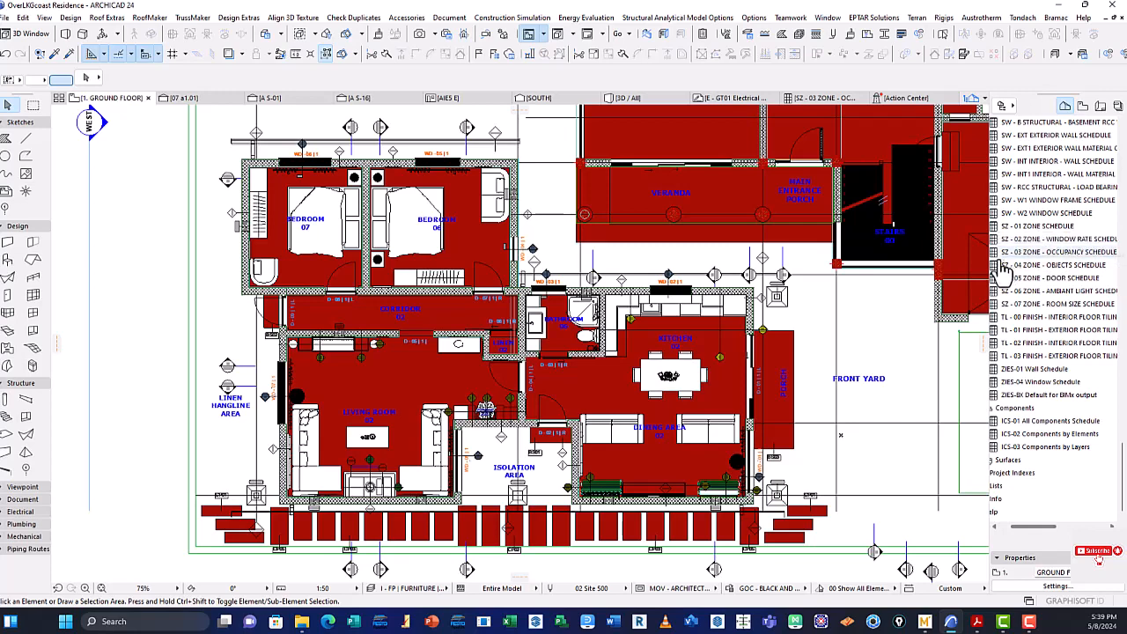
pyautogui.click(1075, 253)
pyautogui.doubleClick(1080, 253)
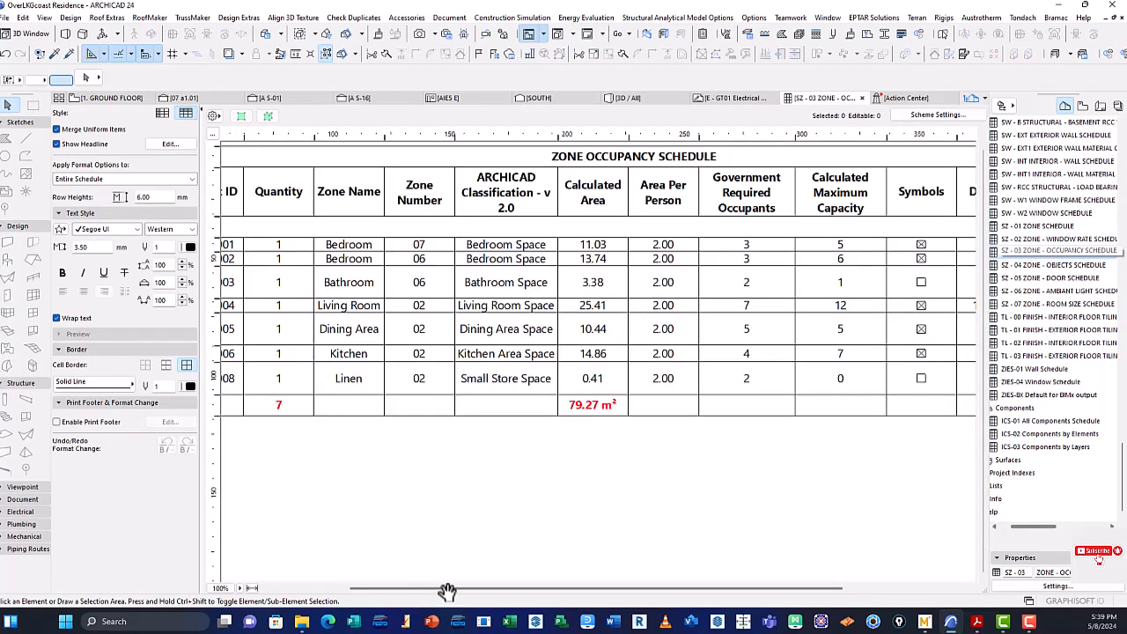
# Review the zone occupancy schedule's columns from Home Story Name through to the occupancy regulation check.
pyautogui.moveTo(475, 594); pyautogui.dragTo(377, 597)
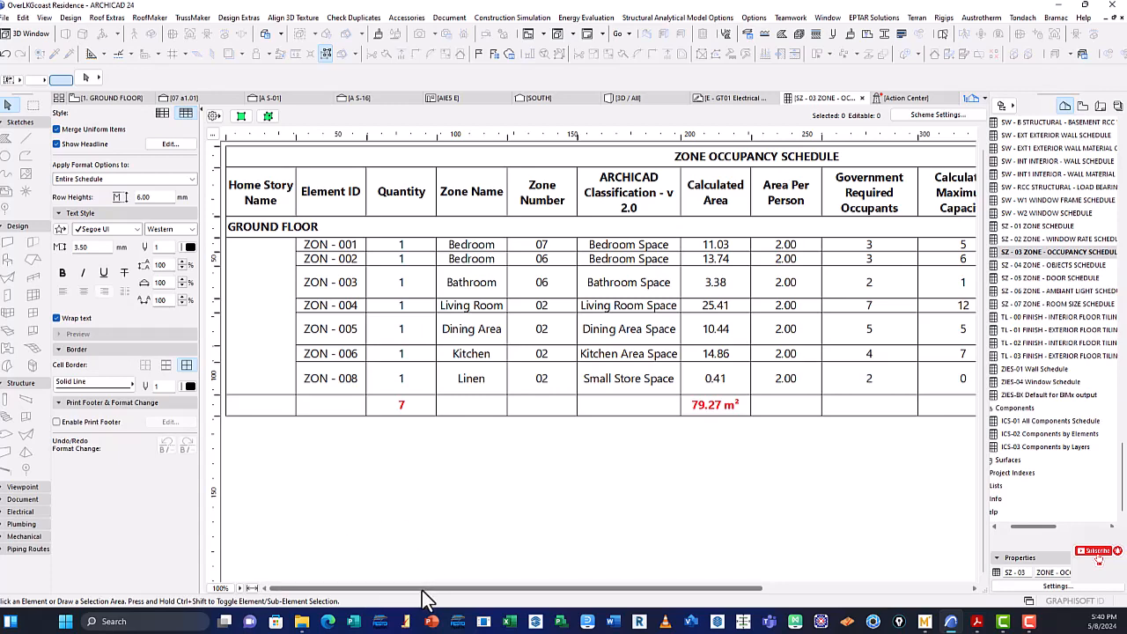
pyautogui.moveTo(423, 589)
pyautogui.mouseDown()
pyautogui.moveTo(415, 596)
pyautogui.moveTo(425, 598)
pyautogui.mouseUp()
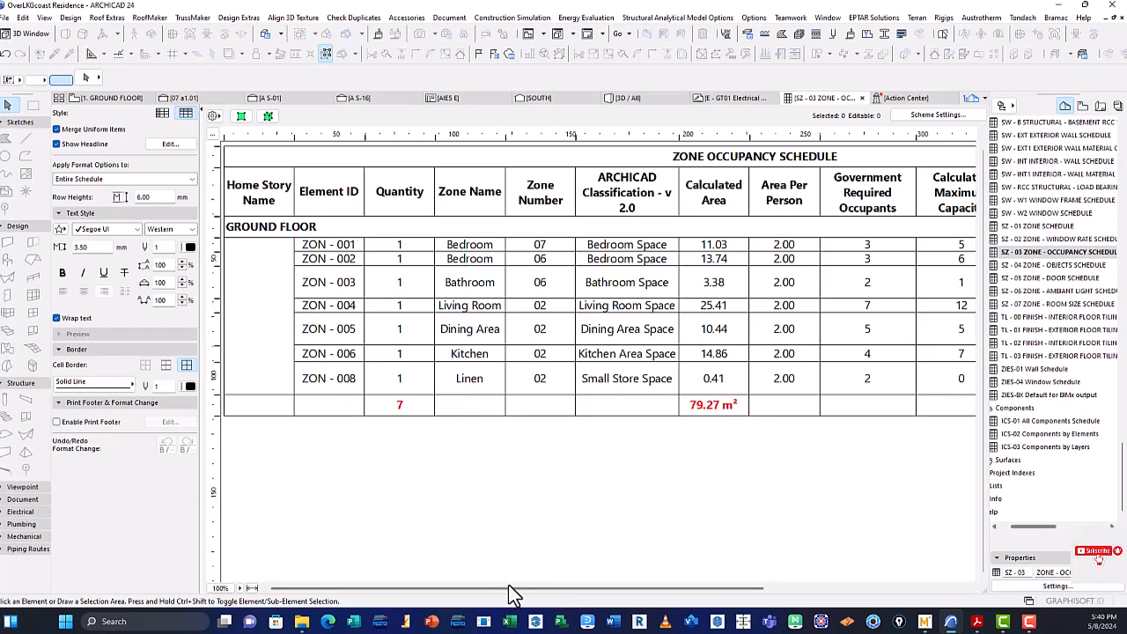
pyautogui.moveTo(512, 588); pyautogui.dragTo(728, 579)
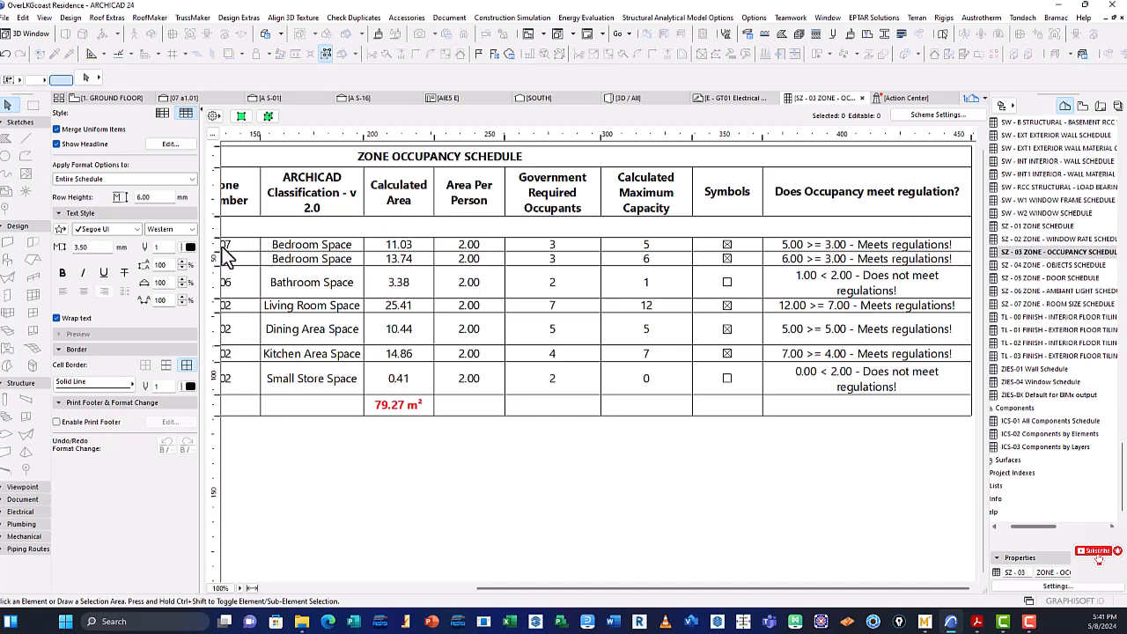
pyautogui.moveTo(548, 590); pyautogui.dragTo(533, 588)
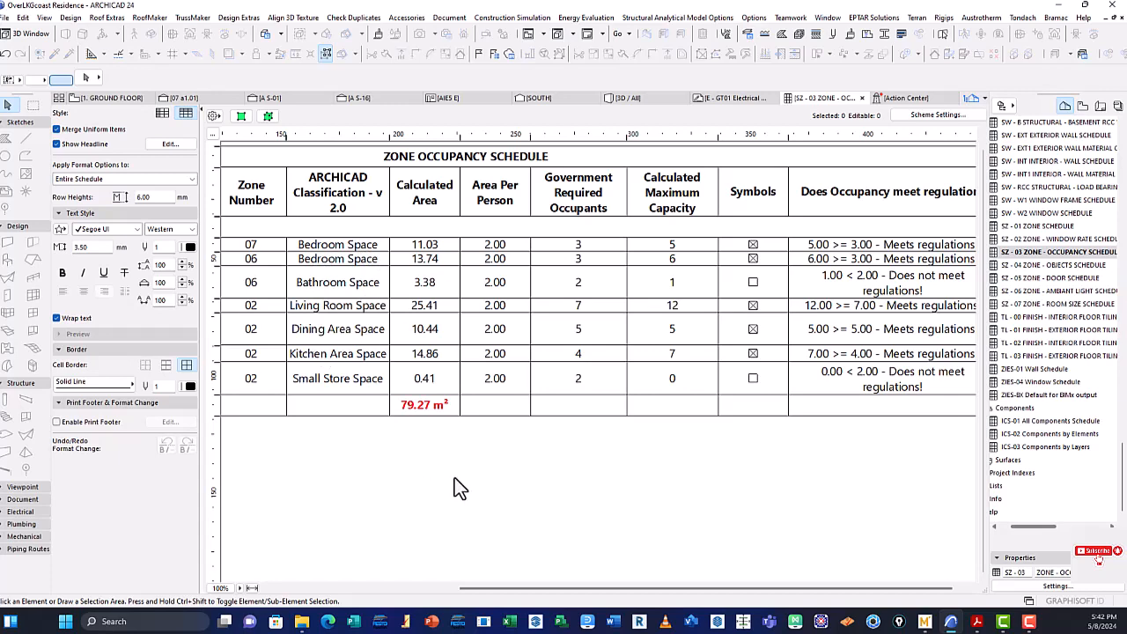
pyautogui.moveTo(500, 587); pyautogui.dragTo(520, 587)
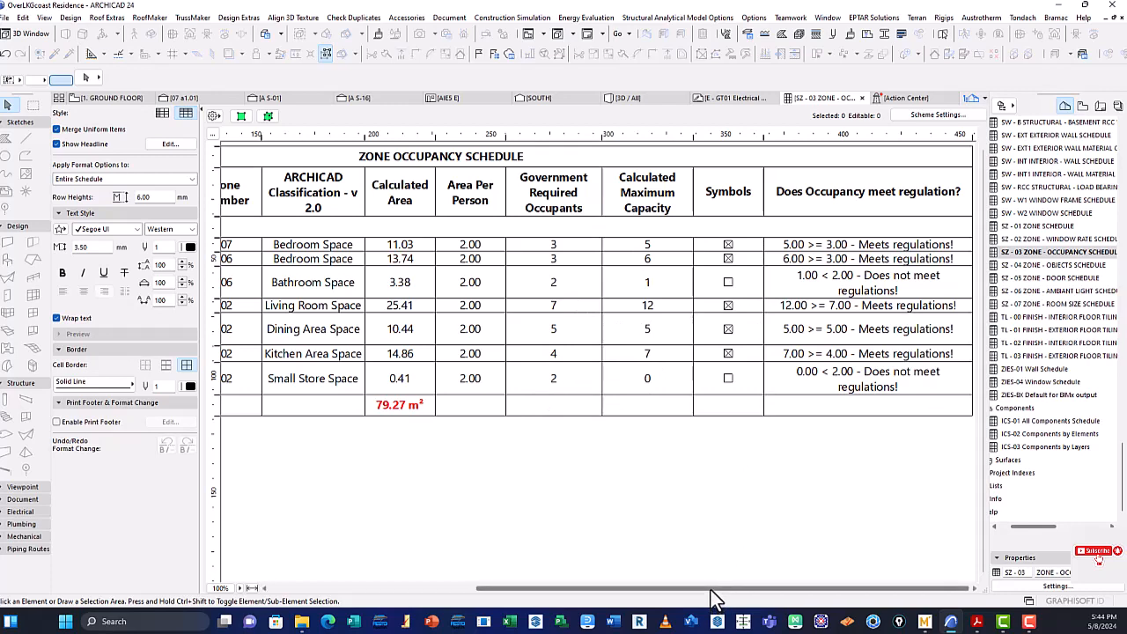
pyautogui.moveTo(711, 589); pyautogui.dragTo(758, 584)
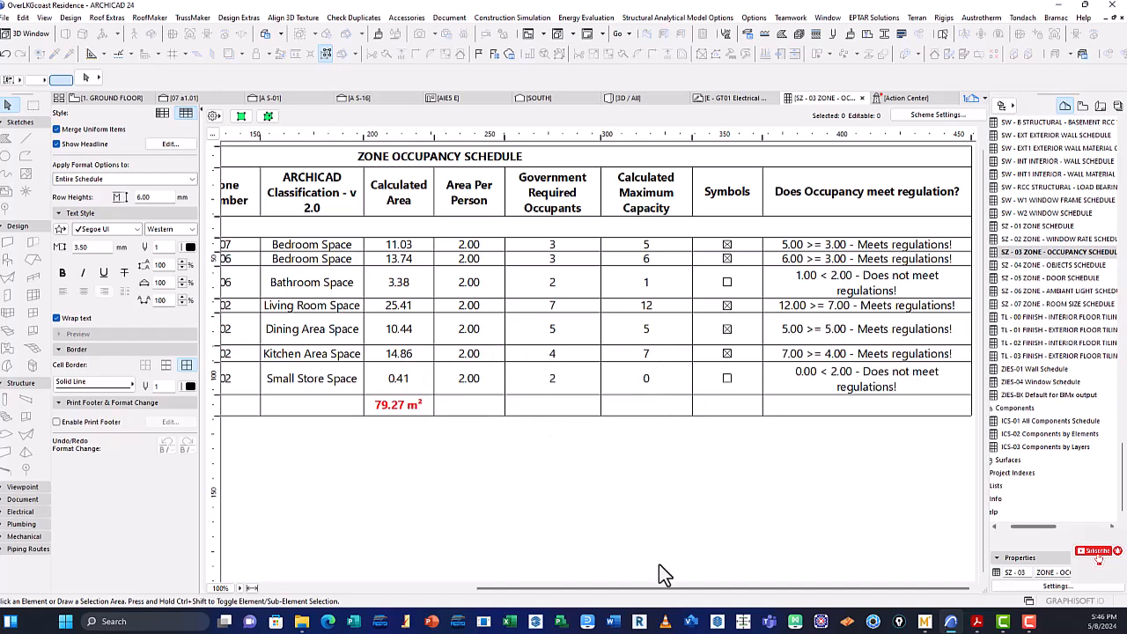
pyautogui.moveTo(675, 589); pyautogui.dragTo(482, 589)
pyautogui.moveTo(482, 587); pyautogui.dragTo(715, 587)
# Set the default value of the Area Per Person property in the OCCUPANCY group to 1.00 and apply it to the schedule.
pyautogui.click(757, 19)
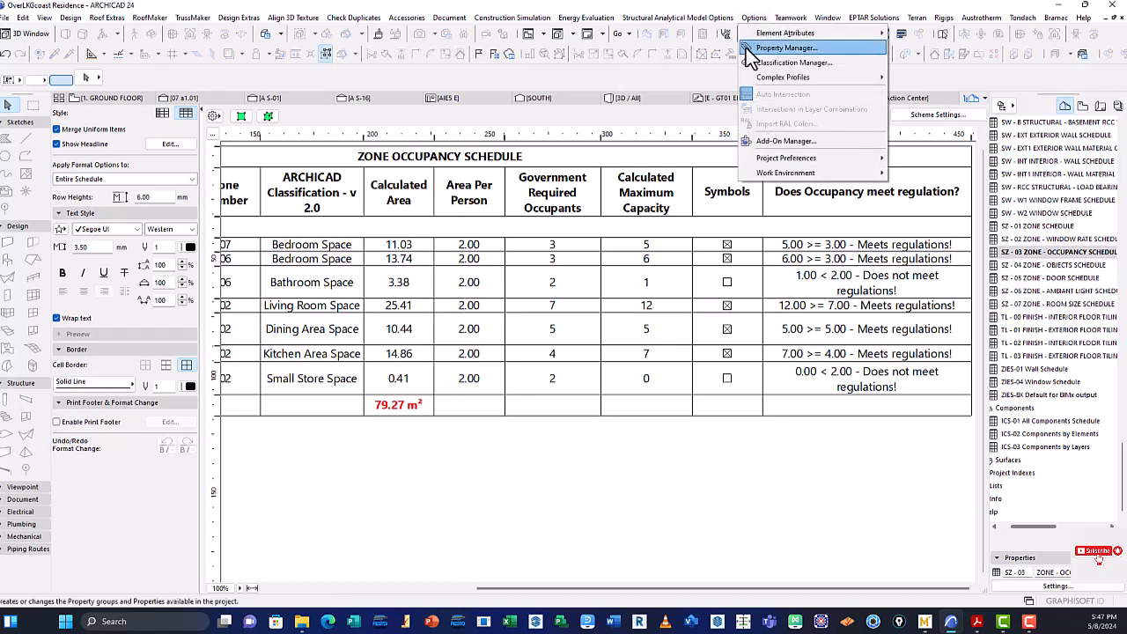
pyautogui.click(798, 51)
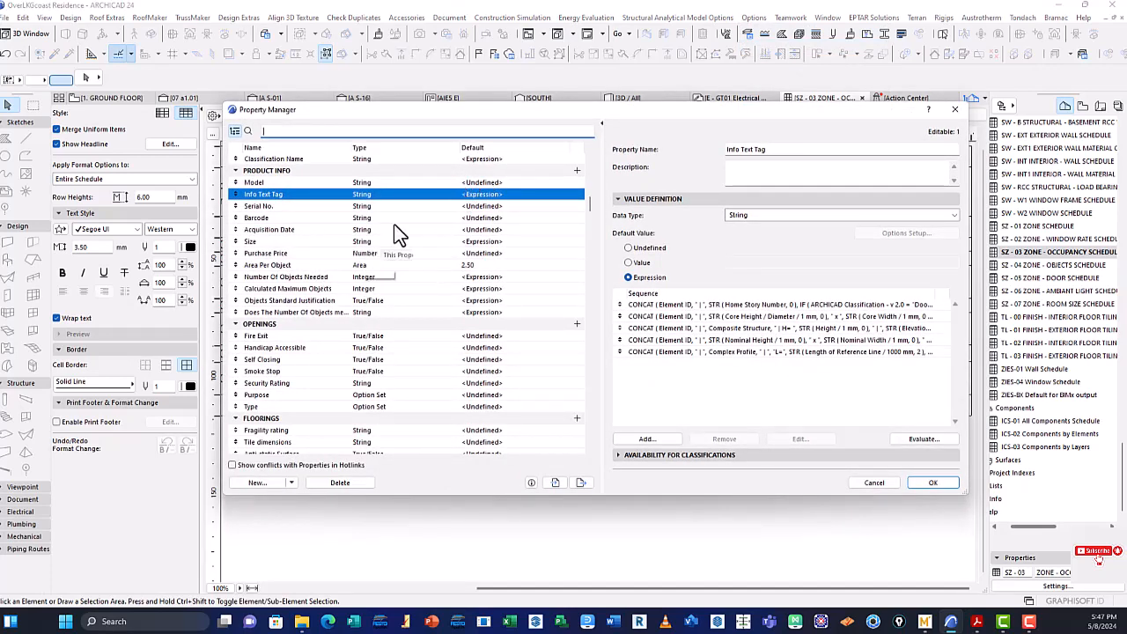
pyautogui.scroll(-4, 357, 298)
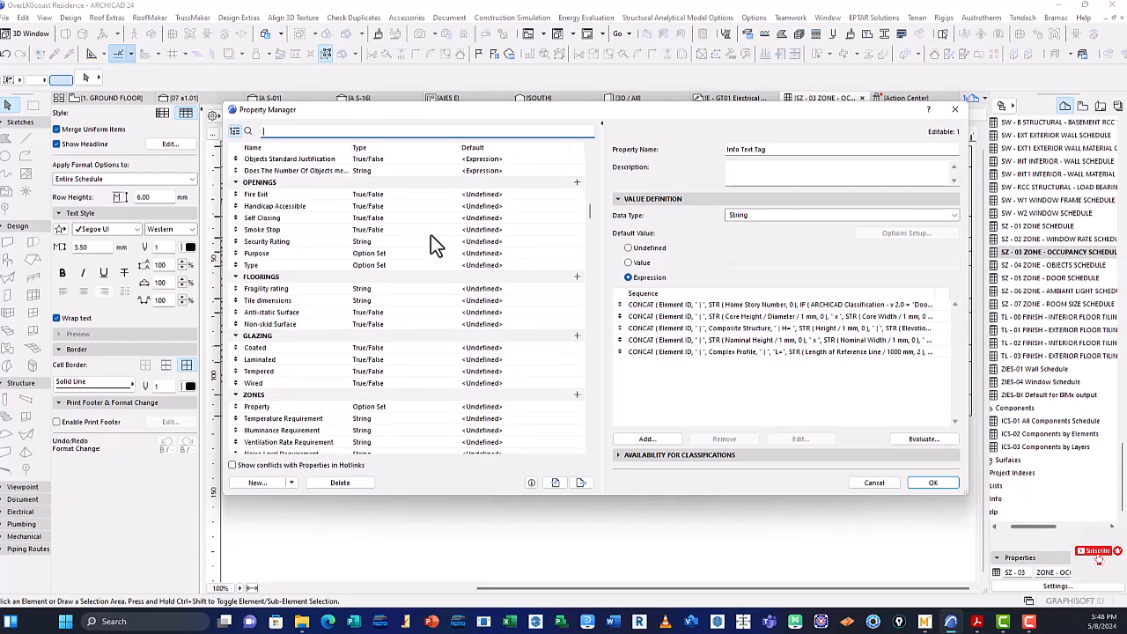
pyautogui.scroll(-1, 322, 326)
pyautogui.scroll(-9, 322, 321)
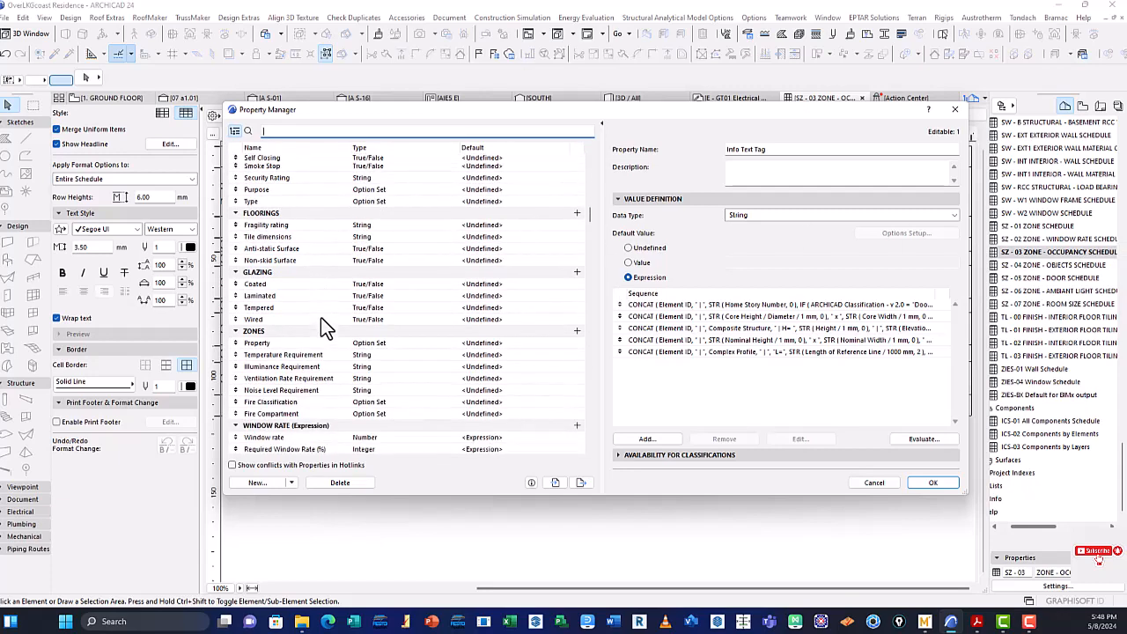
pyautogui.scroll(-3, 321, 317)
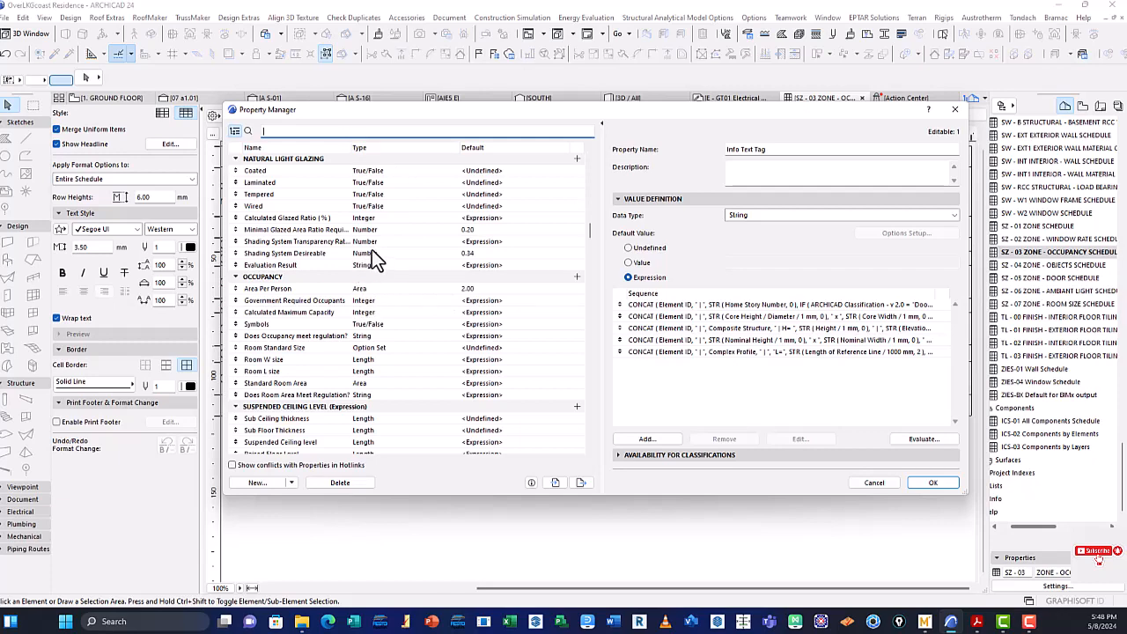
pyautogui.click(480, 292)
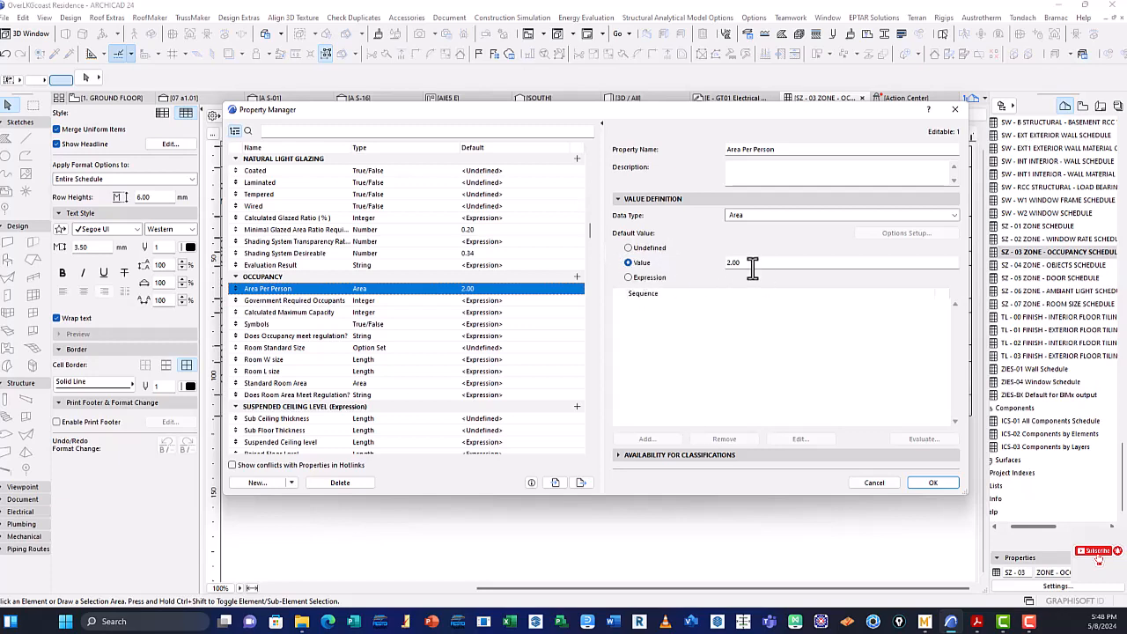
pyautogui.click(628, 263)
pyautogui.write('1.00')
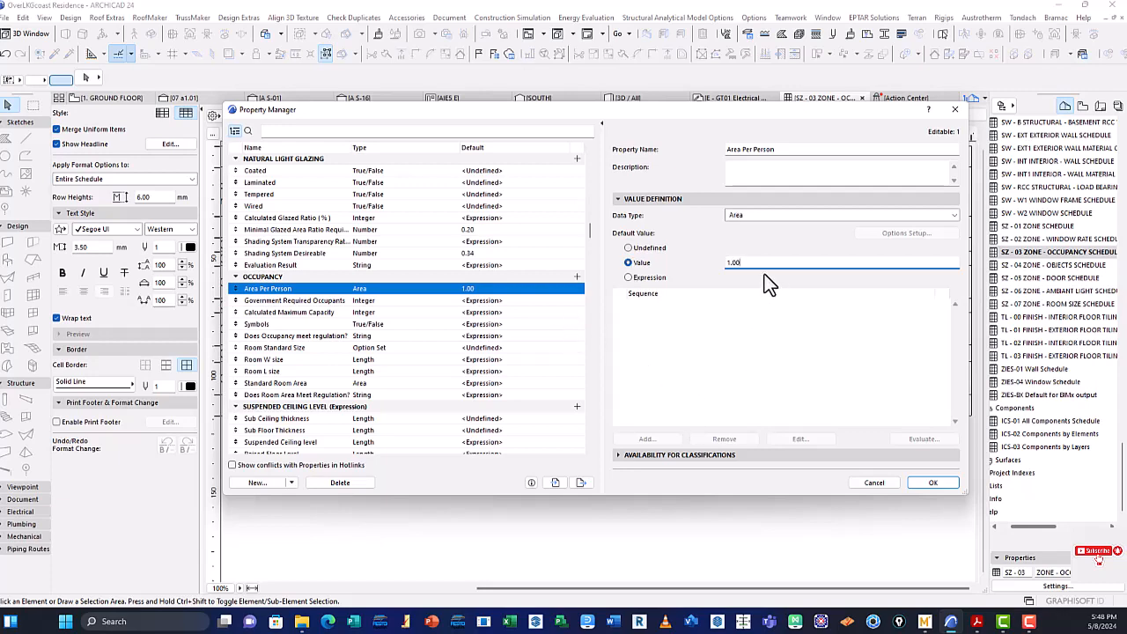
pyautogui.click(933, 483)
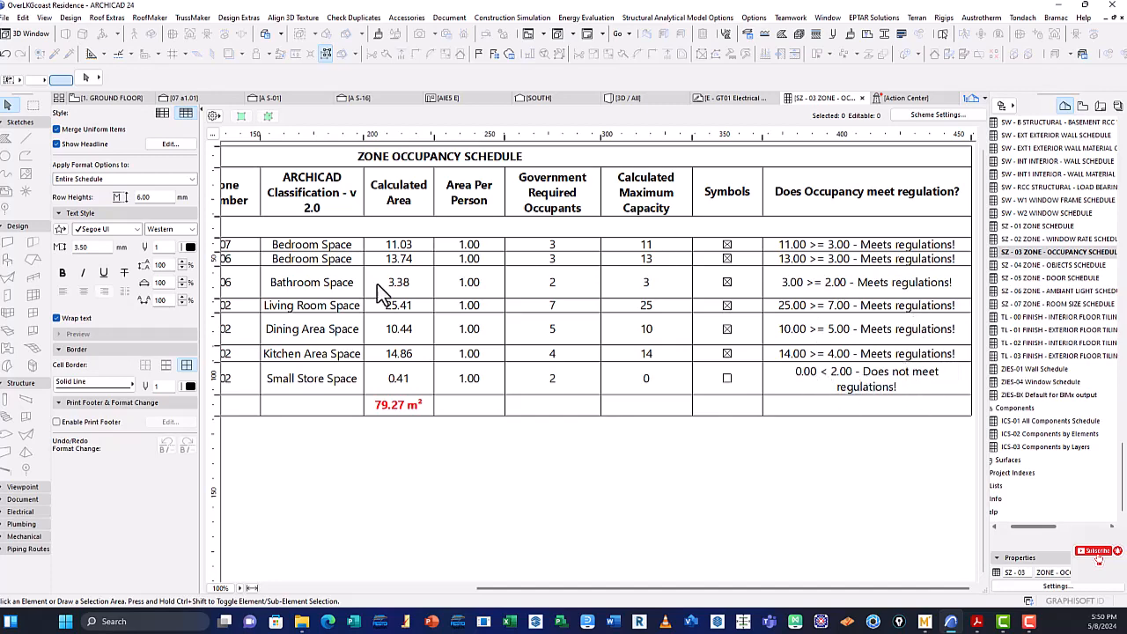
pyautogui.moveTo(680, 582)
pyautogui.mouseDown()
pyautogui.moveTo(472, 577)
pyautogui.moveTo(696, 580)
pyautogui.mouseUp()
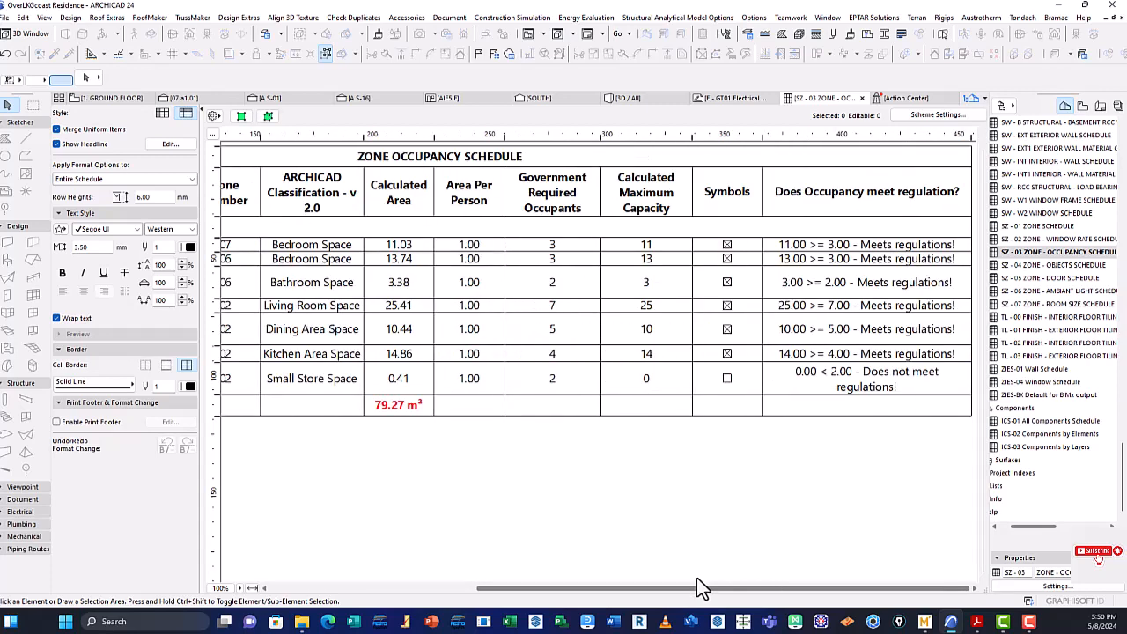
# Recheck the occupancy schedule's zone names against the regulation check, then open the SZ - 04 Zone Objects Schedule.
pyautogui.moveTo(696, 576); pyautogui.dragTo(608, 579)
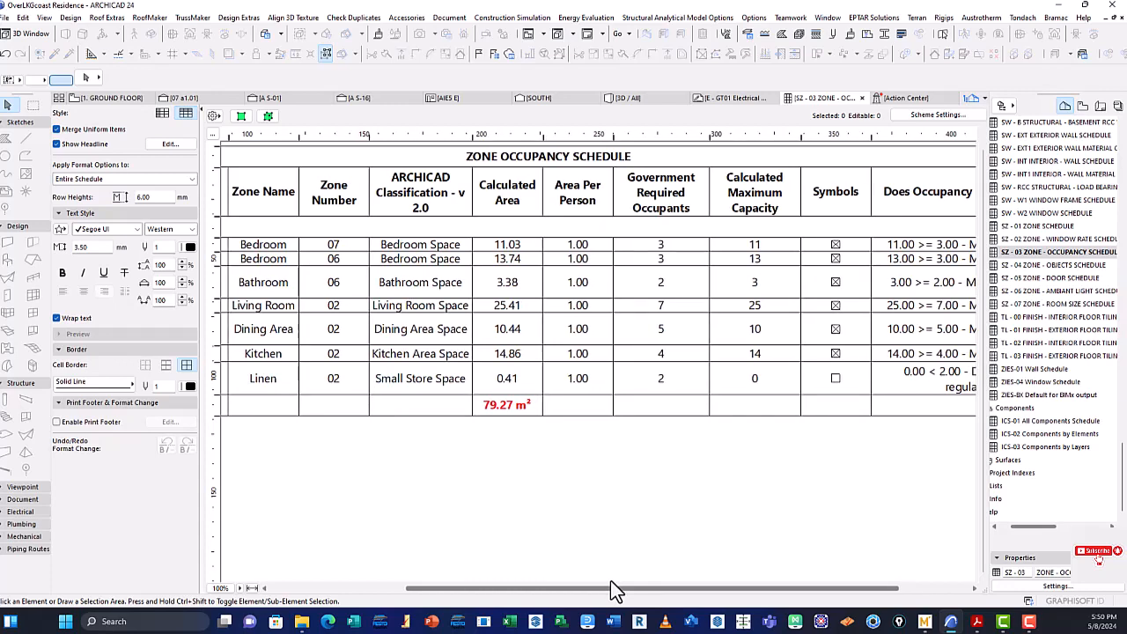
pyautogui.moveTo(611, 582); pyautogui.dragTo(713, 577)
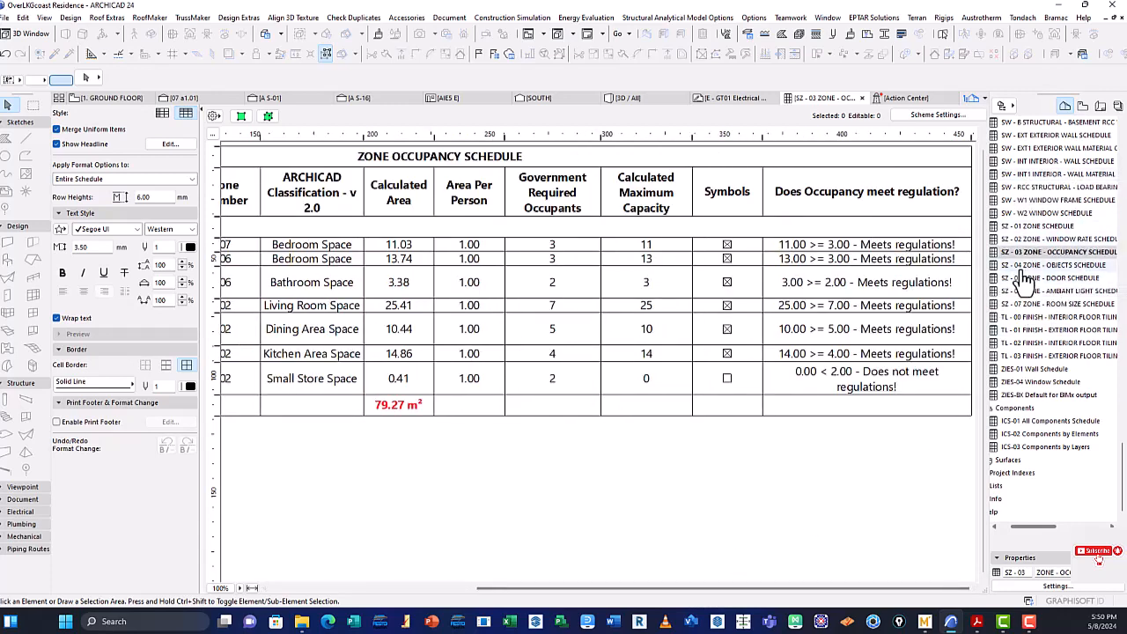
pyautogui.click(1088, 267)
pyautogui.doubleClick(1088, 269)
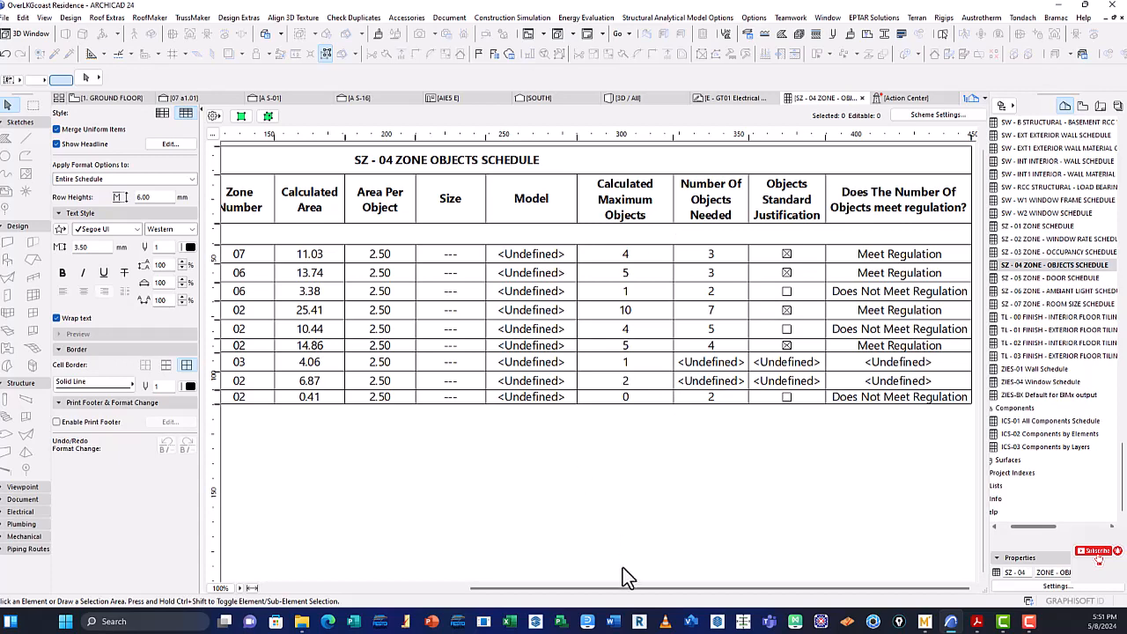
# Examine the zone objects schedule's columns from Quantity and Zone Name through Area Per Object to the object-count regulation check.
pyautogui.moveTo(626, 587); pyautogui.dragTo(586, 583)
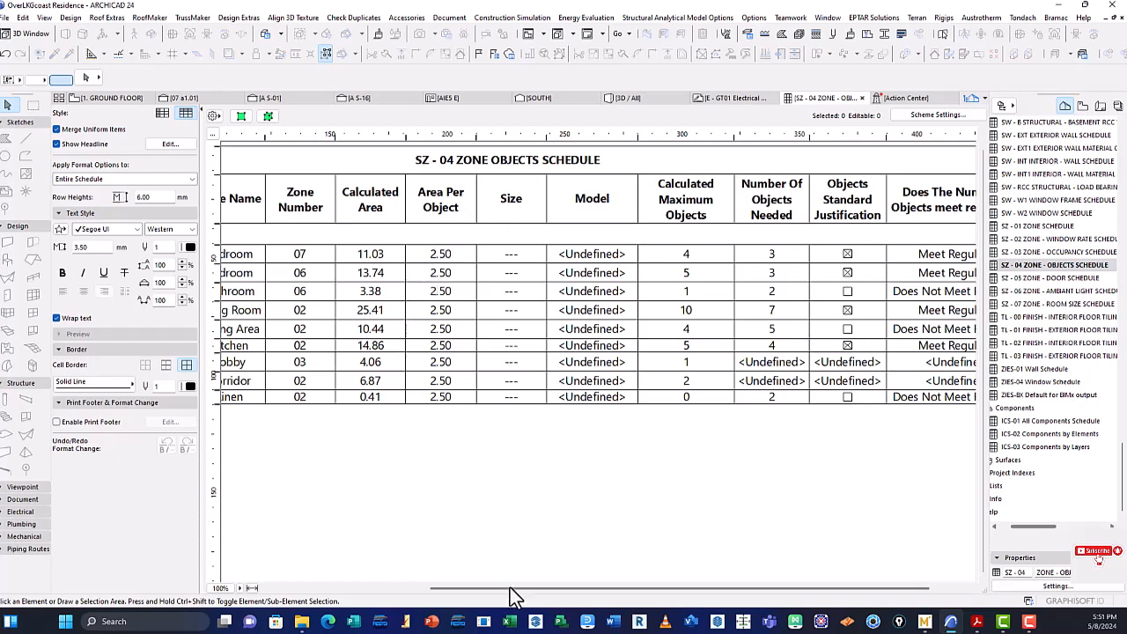
pyautogui.moveTo(511, 588); pyautogui.dragTo(499, 588)
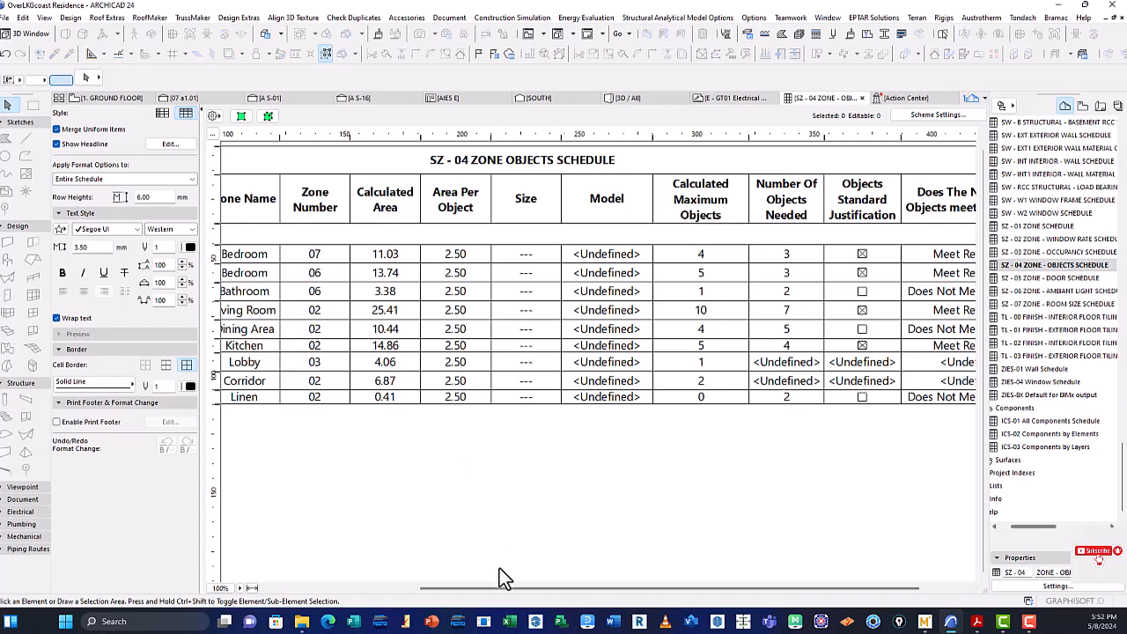
pyautogui.moveTo(509, 588); pyautogui.dragTo(533, 598)
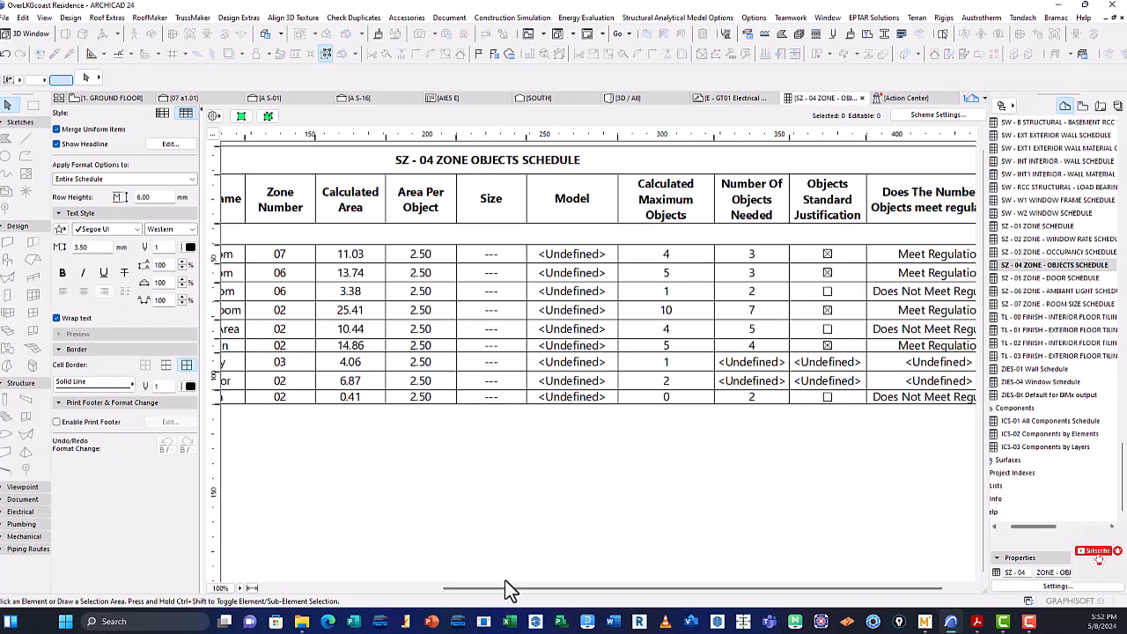
pyautogui.moveTo(504, 584); pyautogui.dragTo(591, 589)
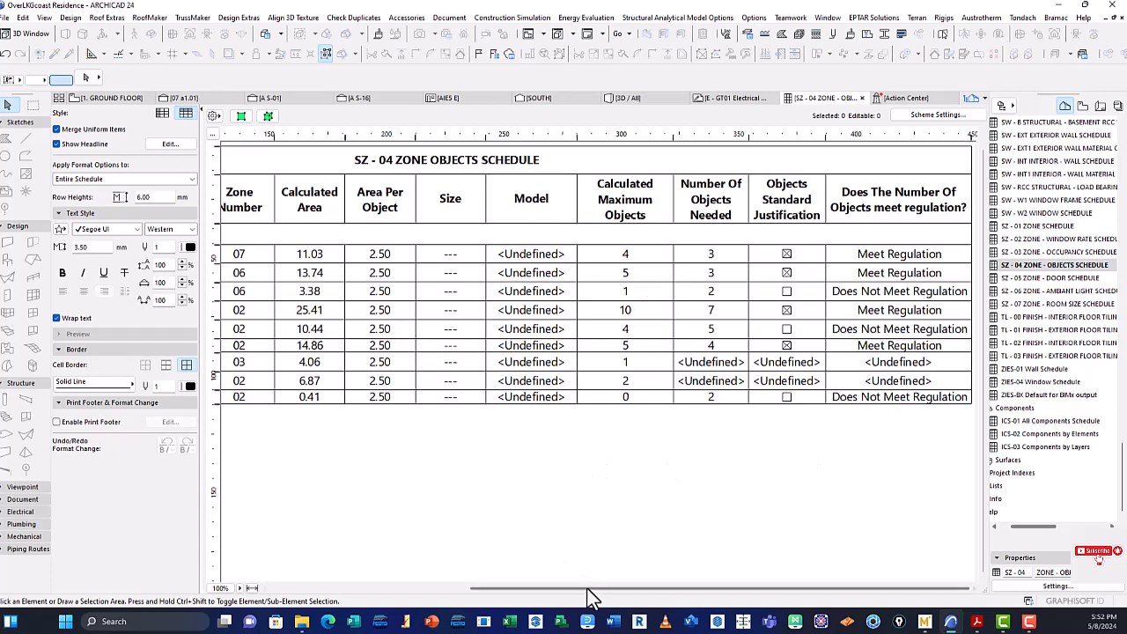
pyautogui.moveTo(538, 595); pyautogui.dragTo(602, 588)
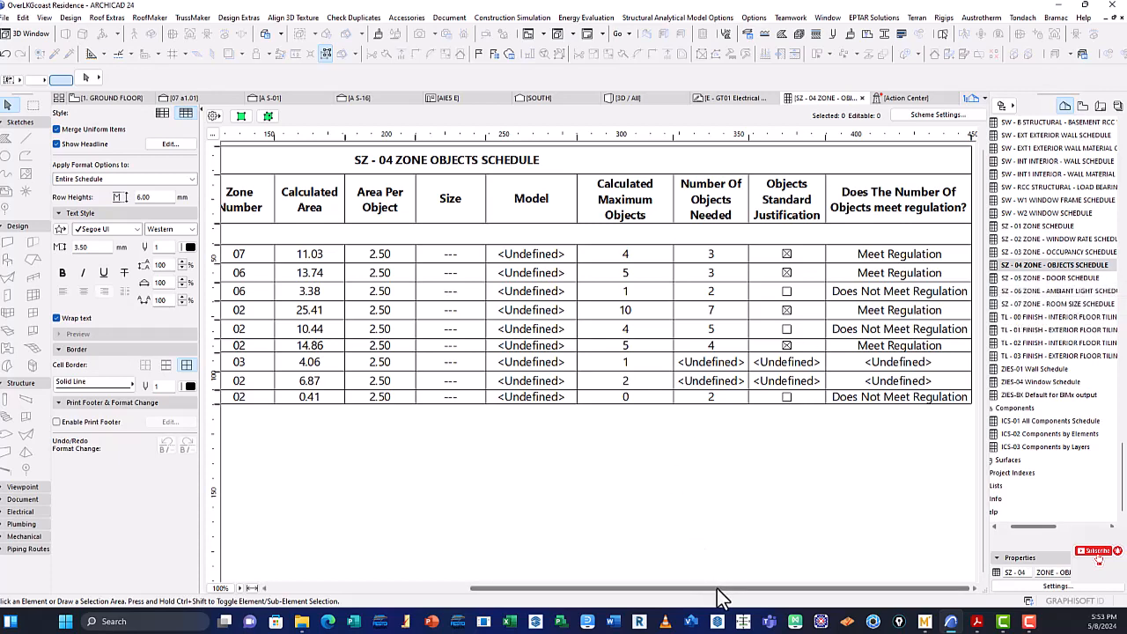
pyautogui.moveTo(717, 588); pyautogui.dragTo(611, 584)
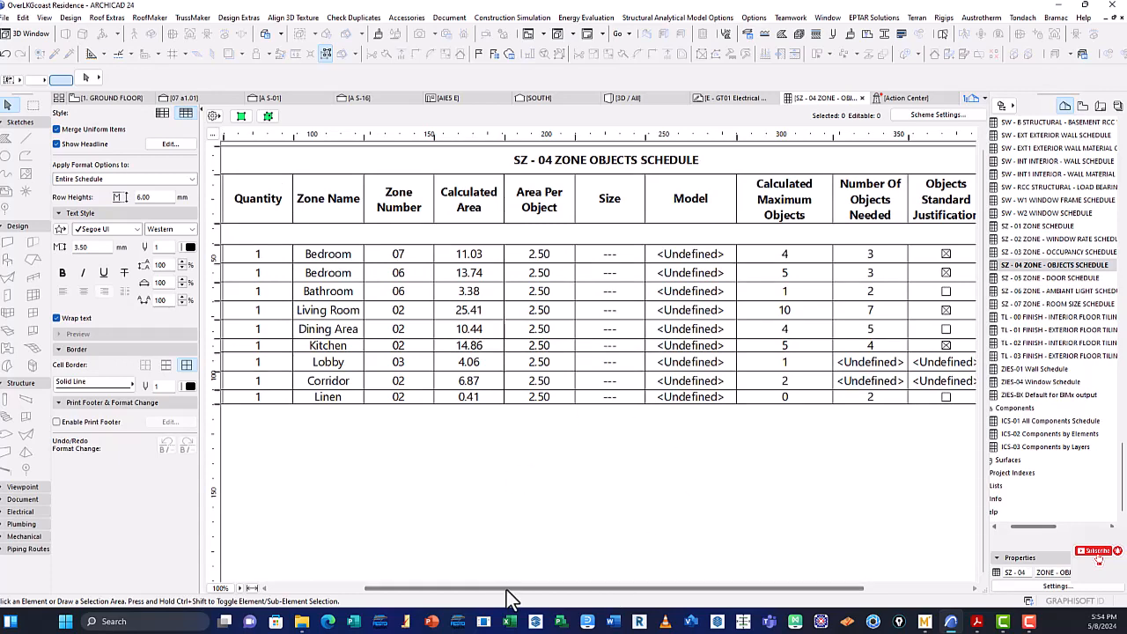
pyautogui.moveTo(520, 591)
pyautogui.mouseDown()
pyautogui.moveTo(627, 586)
pyautogui.moveTo(514, 579)
pyautogui.mouseUp()
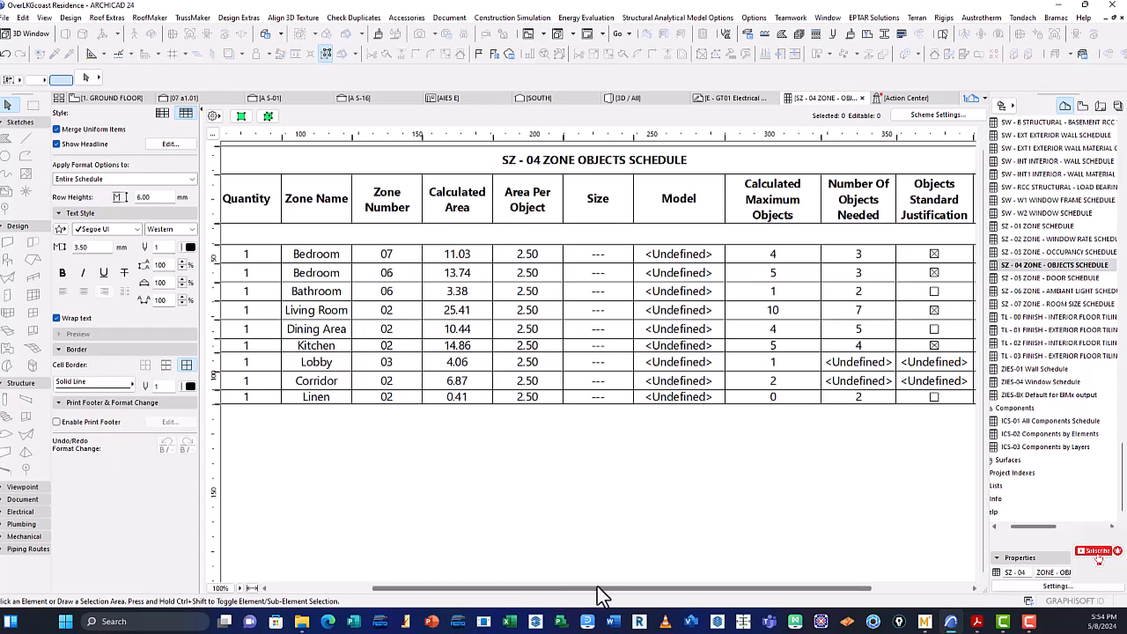
pyautogui.moveTo(599, 588)
pyautogui.mouseDown()
pyautogui.moveTo(697, 591)
pyautogui.moveTo(594, 585)
pyautogui.mouseUp()
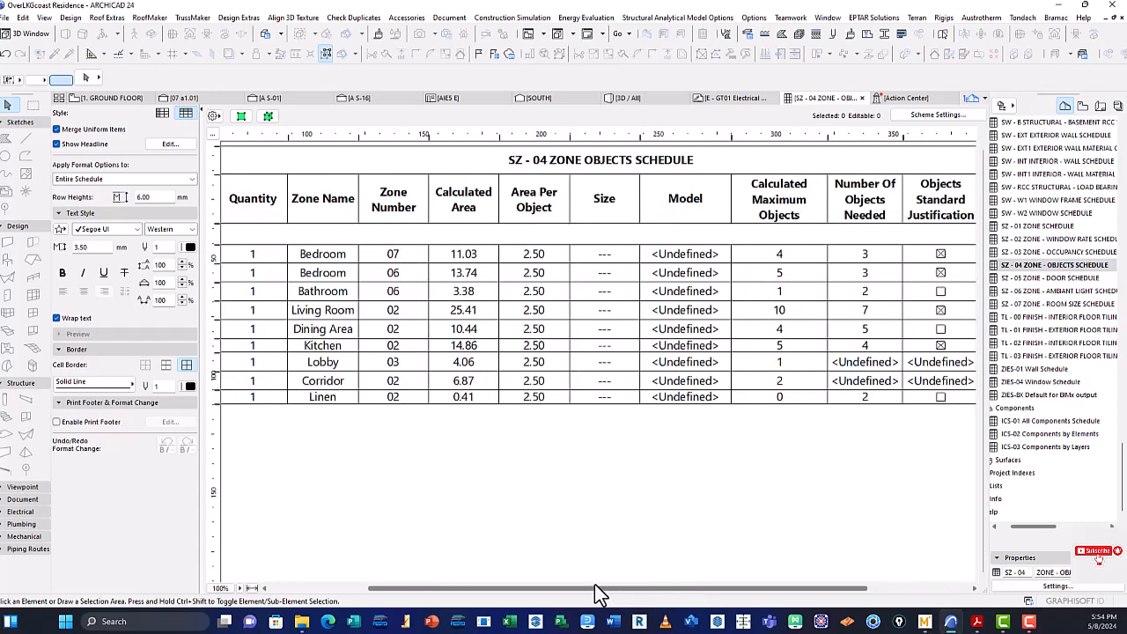